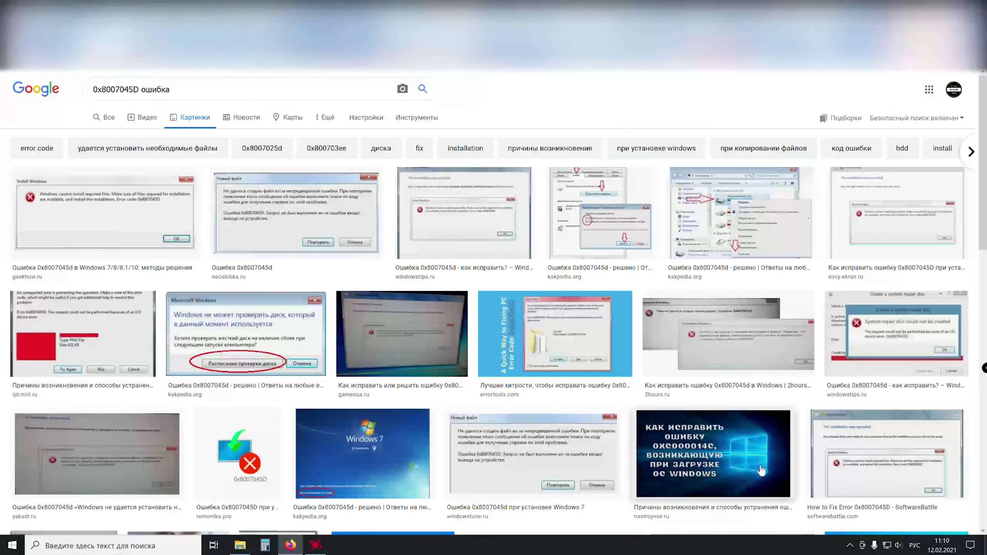
Show Avast's shield control options for temporarily disabling the antivirus, and close them without choosing one
left_click(848, 546)
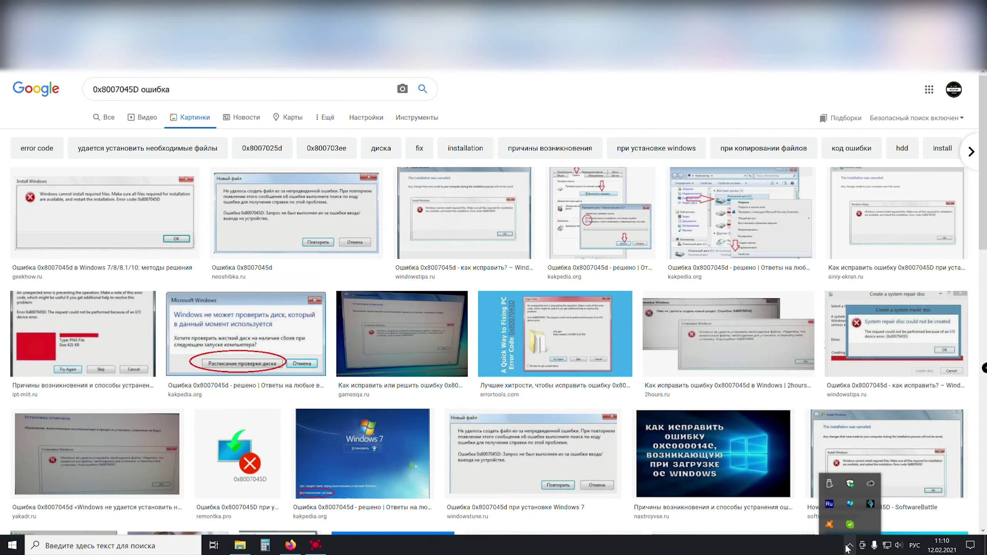
right_click(829, 527)
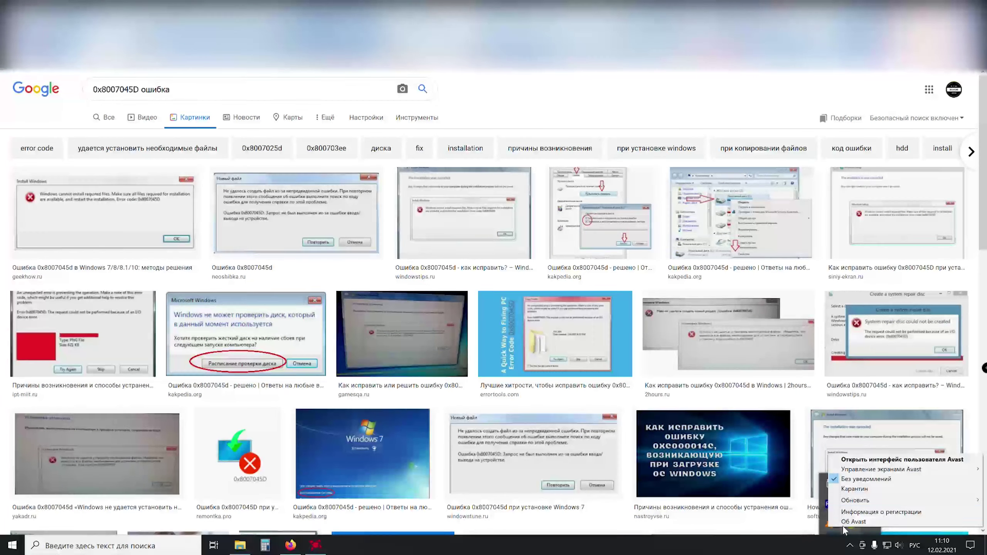
mouse_move(862, 473)
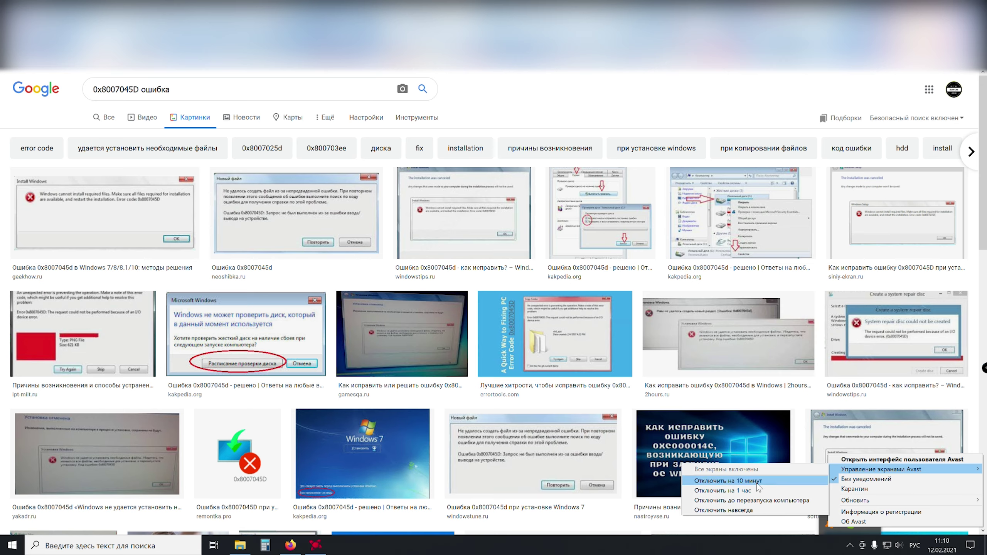
left_click(571, 104)
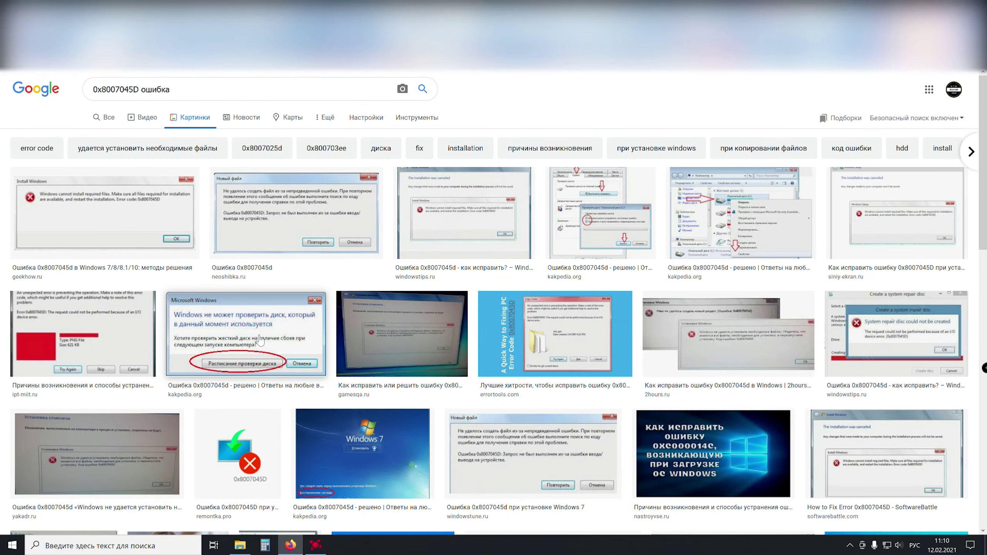
Run msconfig and enable Safe boot with the Minimal option in the Windows boot settings
key("super+r")
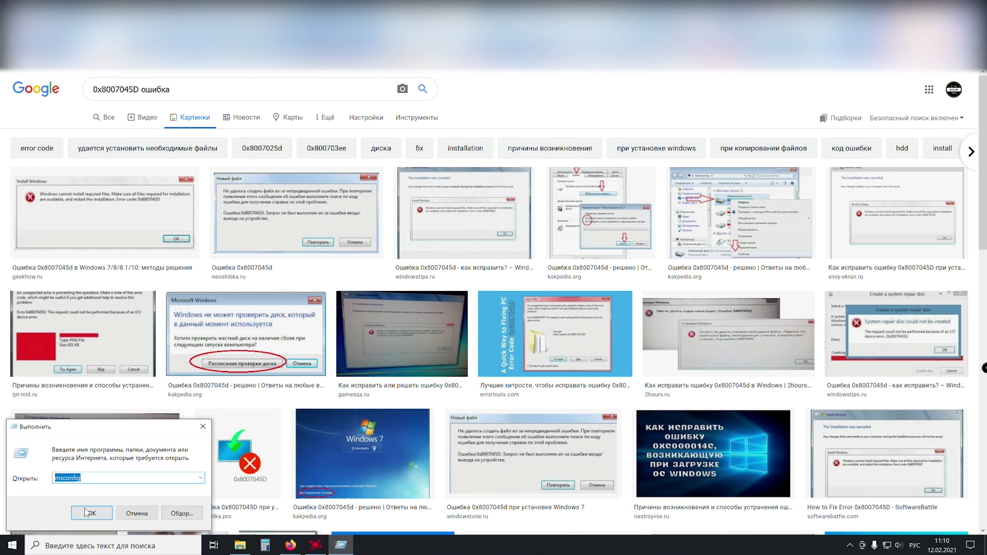
left_click(86, 512)
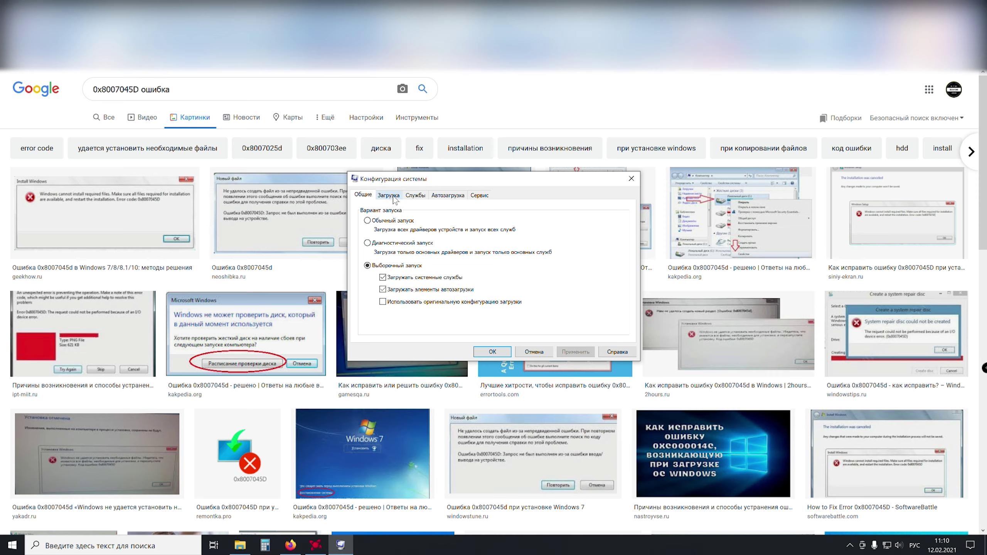
left_click(388, 195)
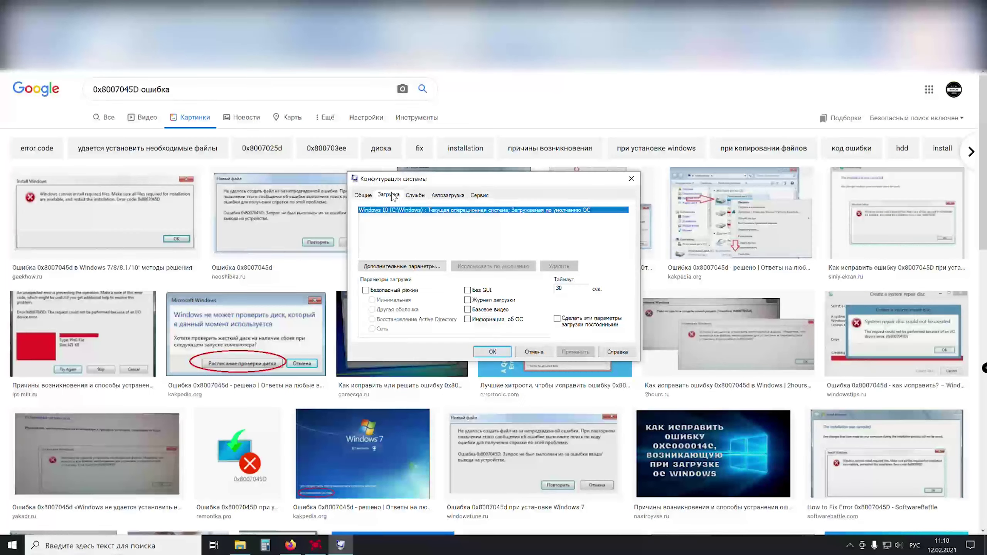
left_click(391, 292)
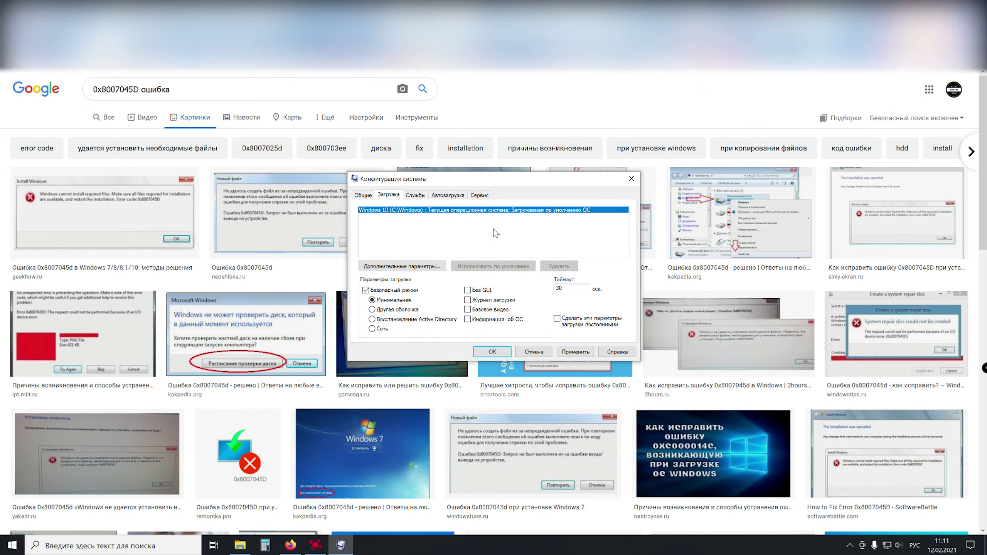
Turn Safe boot off again, confirm the System Configuration settings and dismiss the Run dialog
key("super+r")
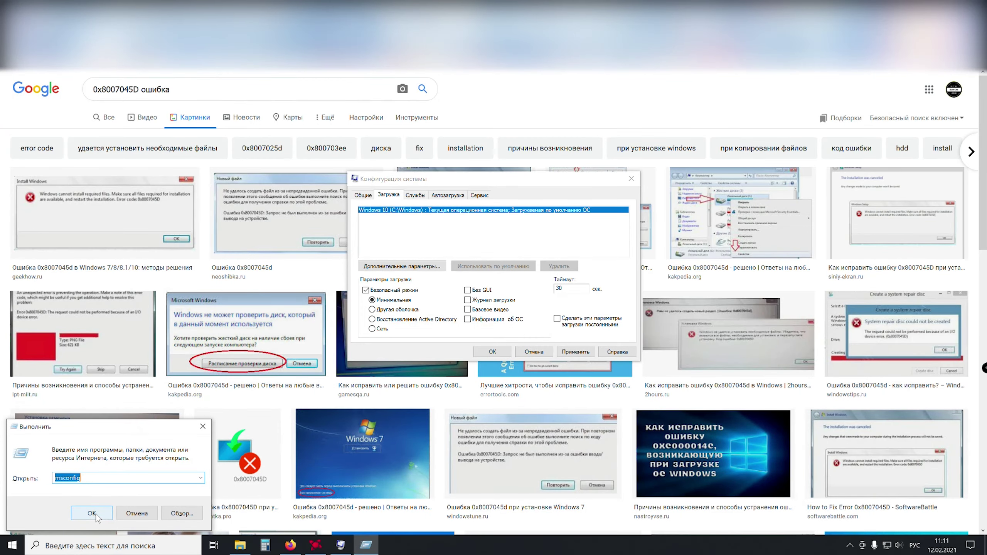
left_click(393, 292)
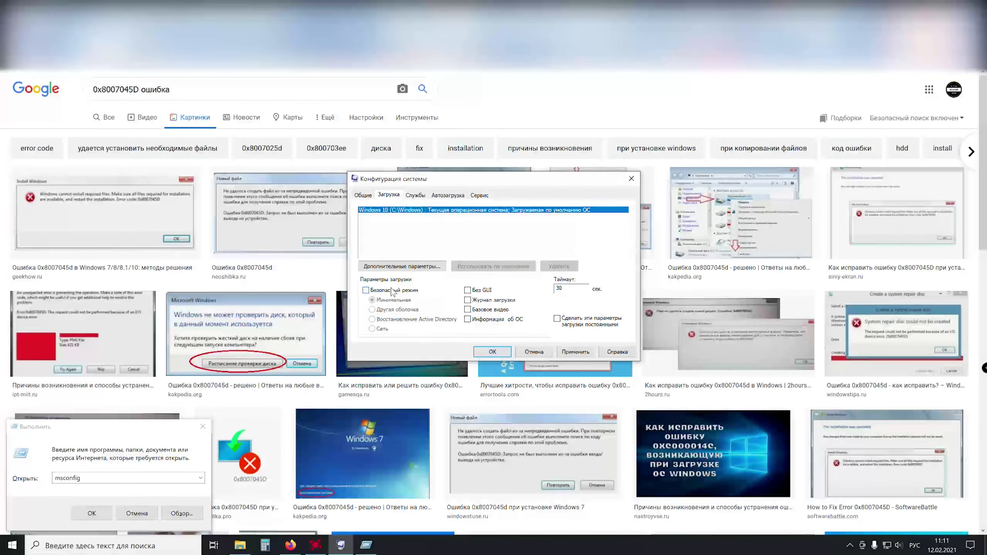
left_click(491, 352)
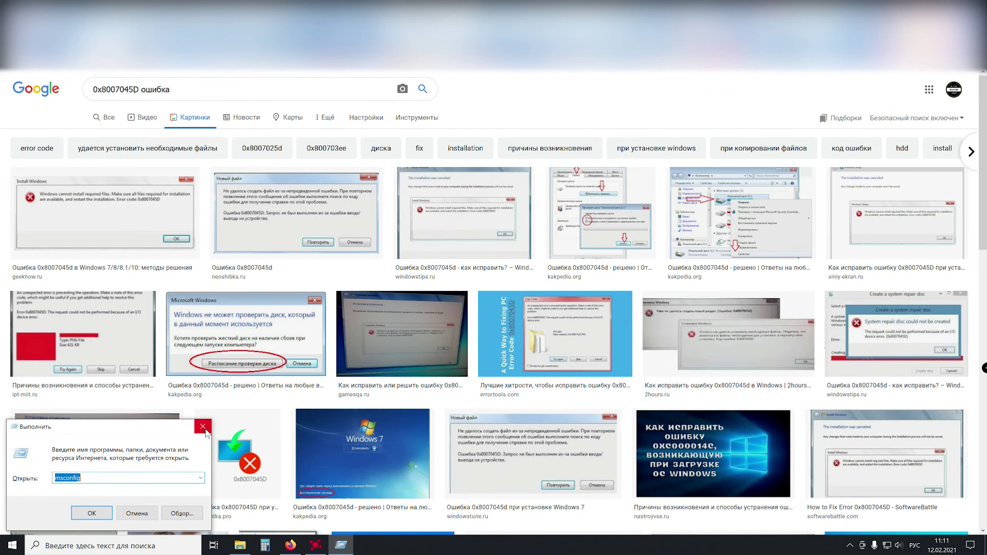
key("Escape")
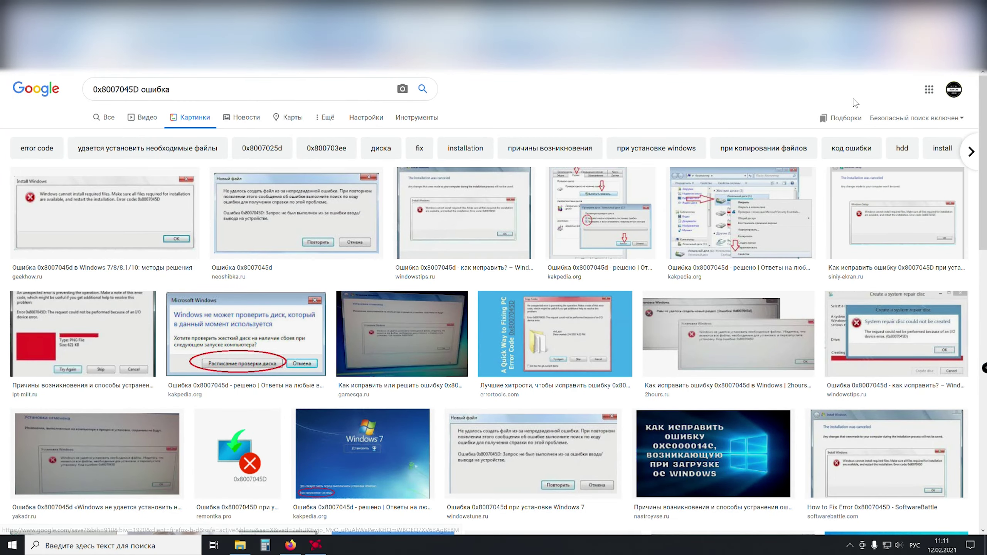
Open error checking for the Maxtor (G:) drive from its properties in File Explorer, and dismiss it without scanning
left_click(240, 546)
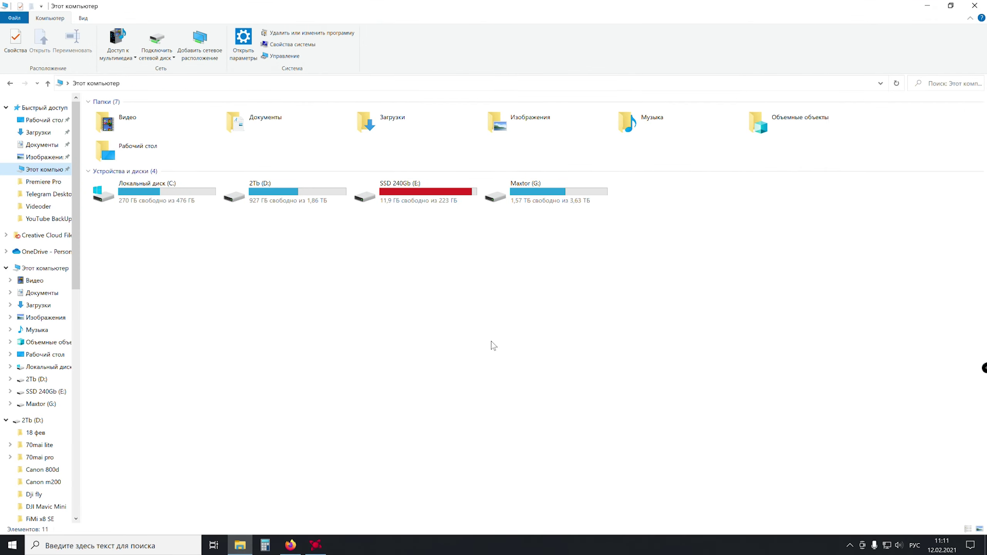
right_click(534, 183)
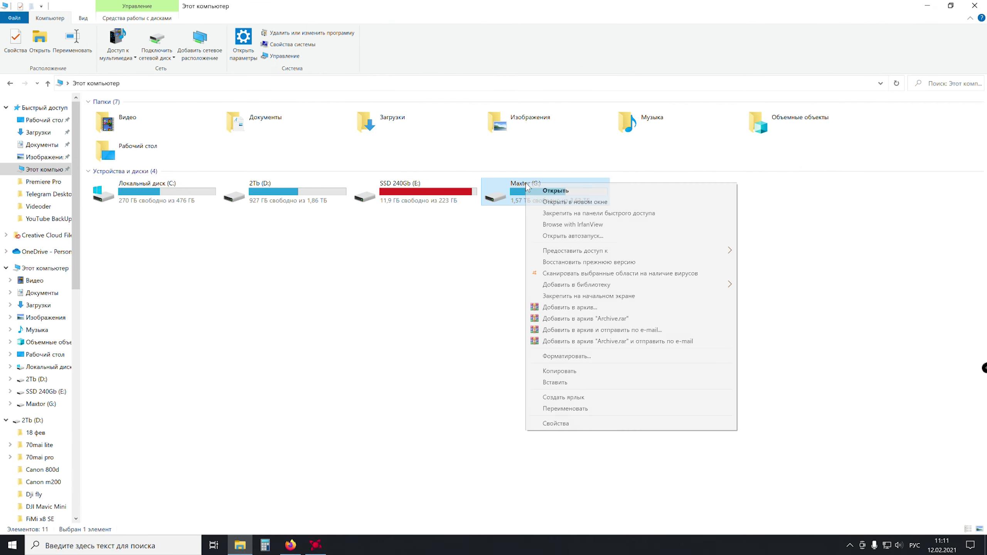
left_click(536, 424)
left_click(576, 216)
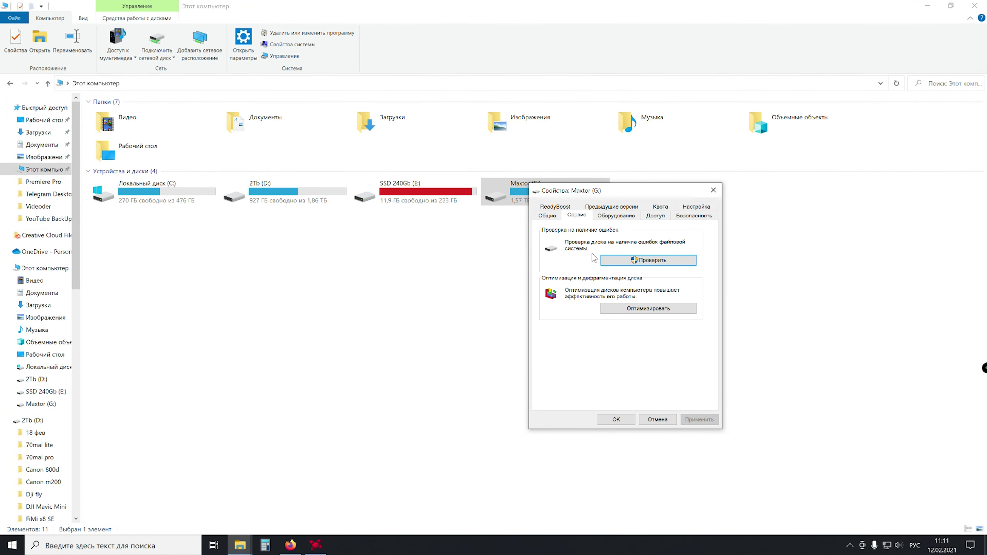
left_click(649, 262)
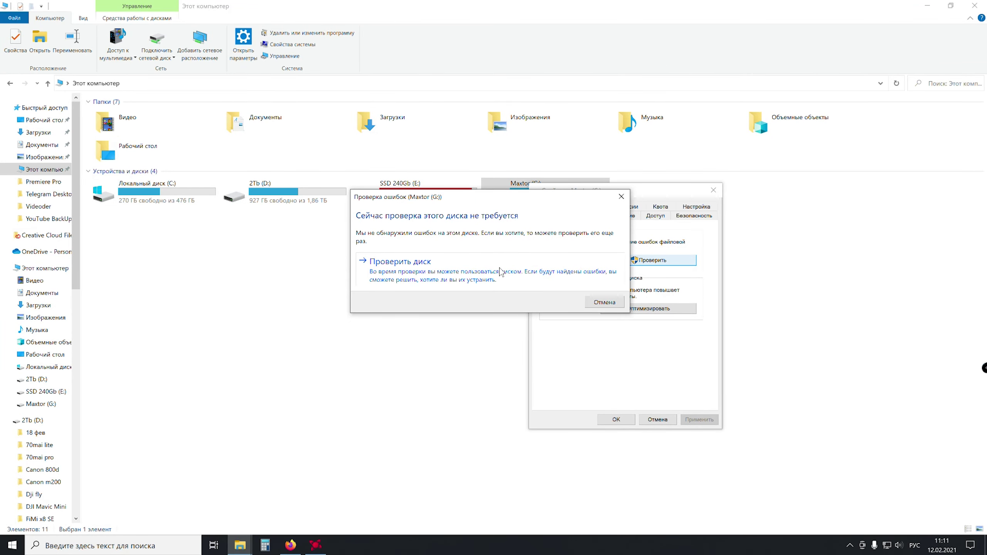
left_click(620, 198)
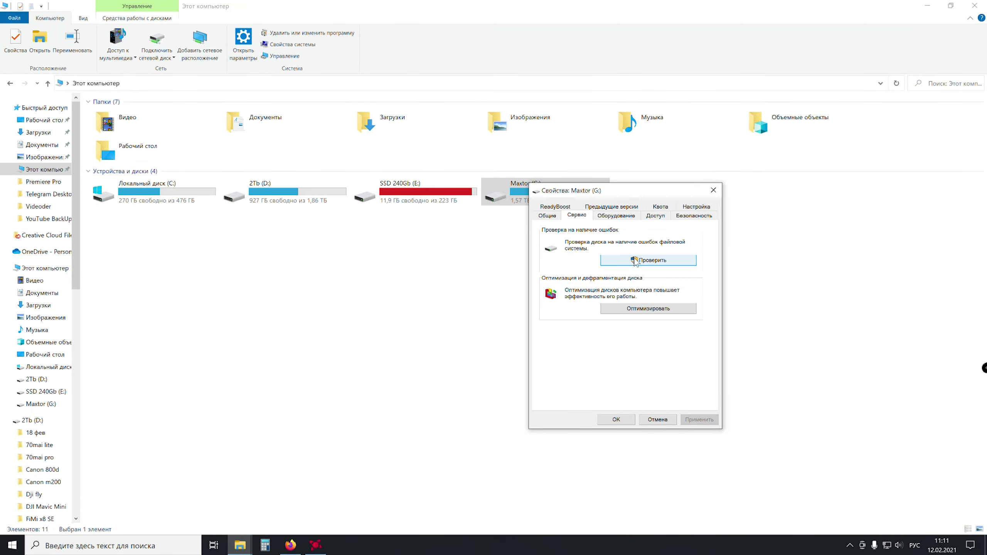
Reopen the Maxtor (G:) error check, cancel it without scanning the disk and close the drive's properties
left_click(654, 264)
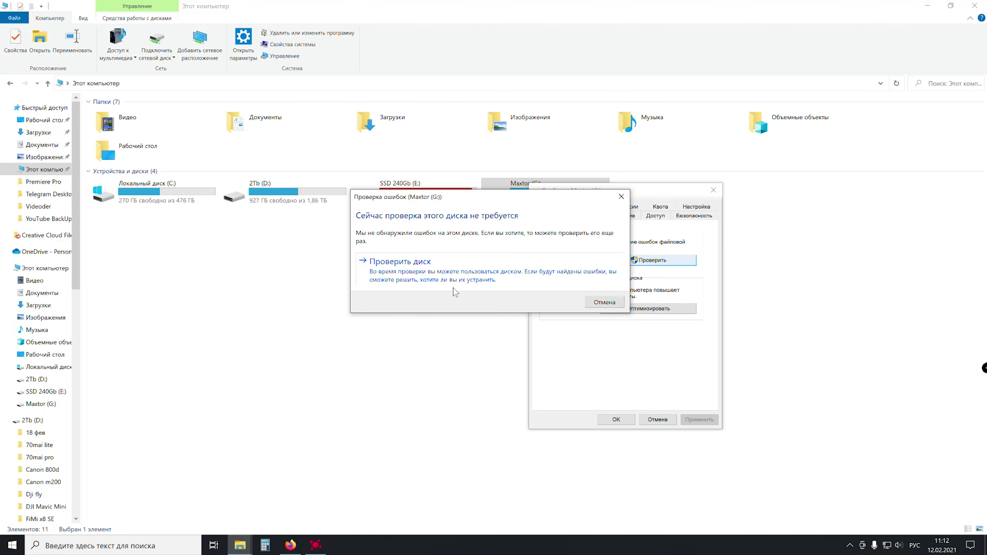
left_click(602, 303)
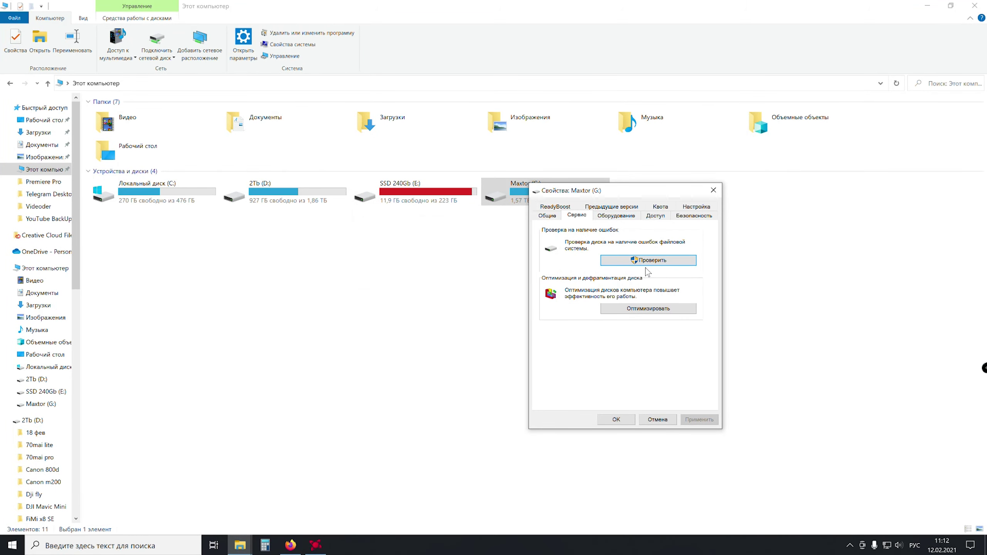
left_click(713, 190)
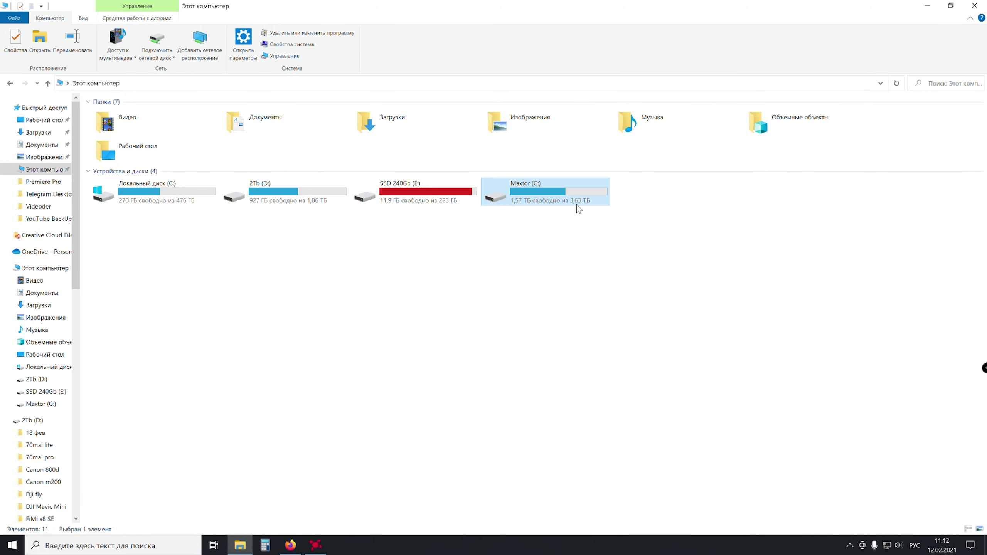
Paste the copied file into the root of the Maxtor (G:) drive and delete it again
double_click(537, 192)
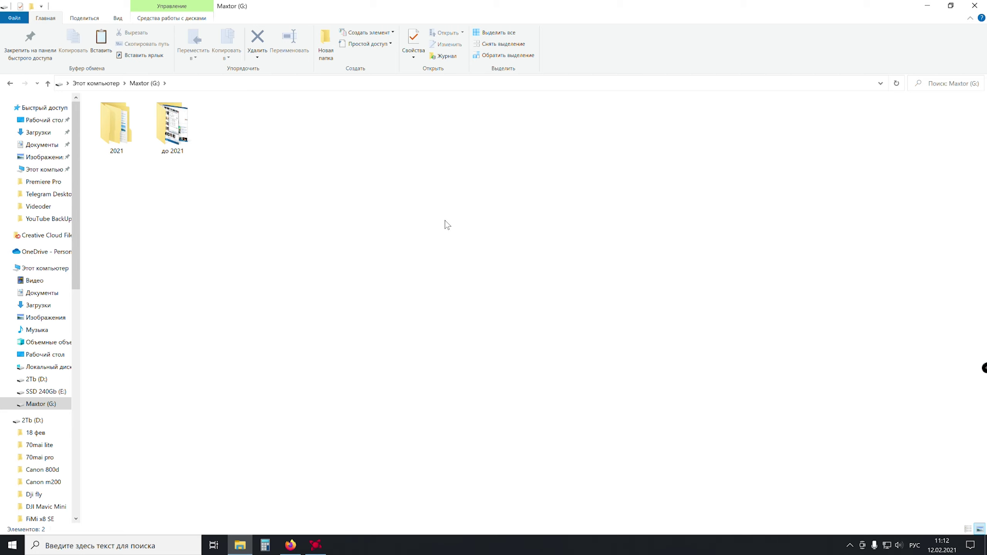
key("ctrl+v")
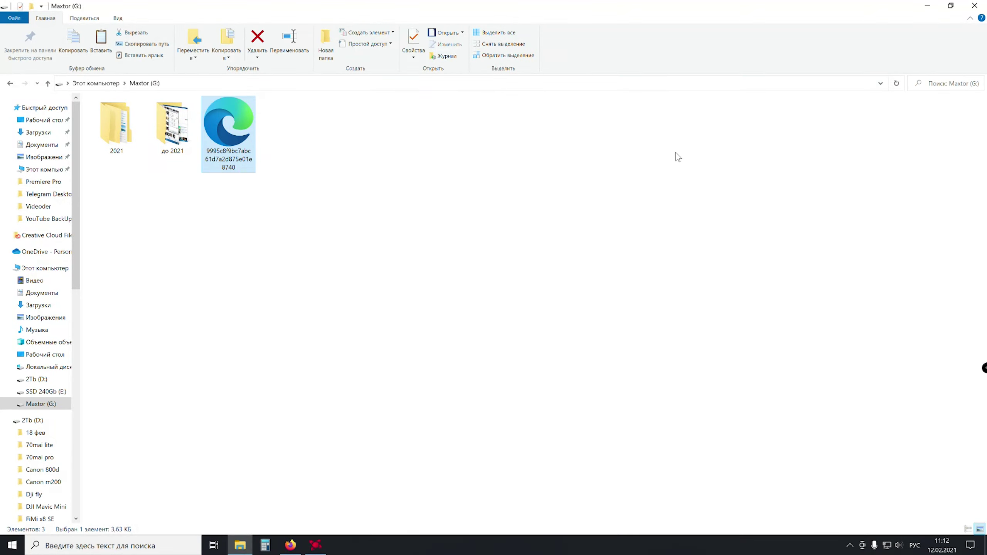
key("Delete")
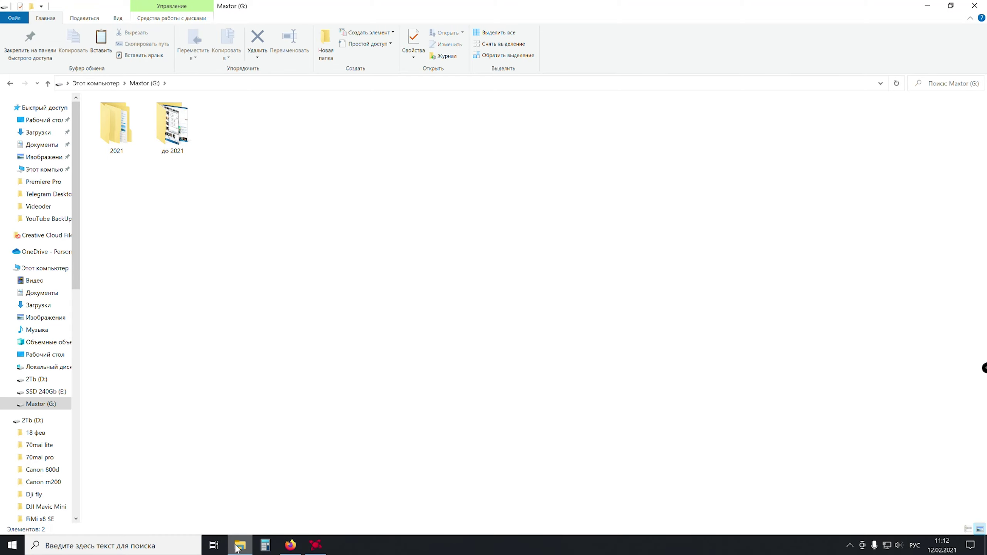
View the disk-problem image results in Firefox, and return to File Explorer to view the Maxtor (G:) drive in This PC
left_click(290, 545)
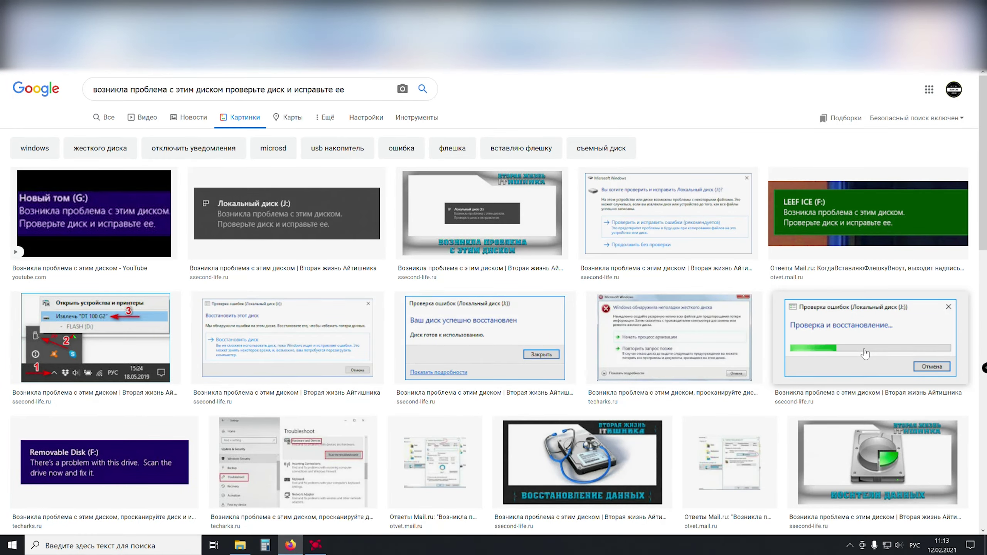
left_click(239, 545)
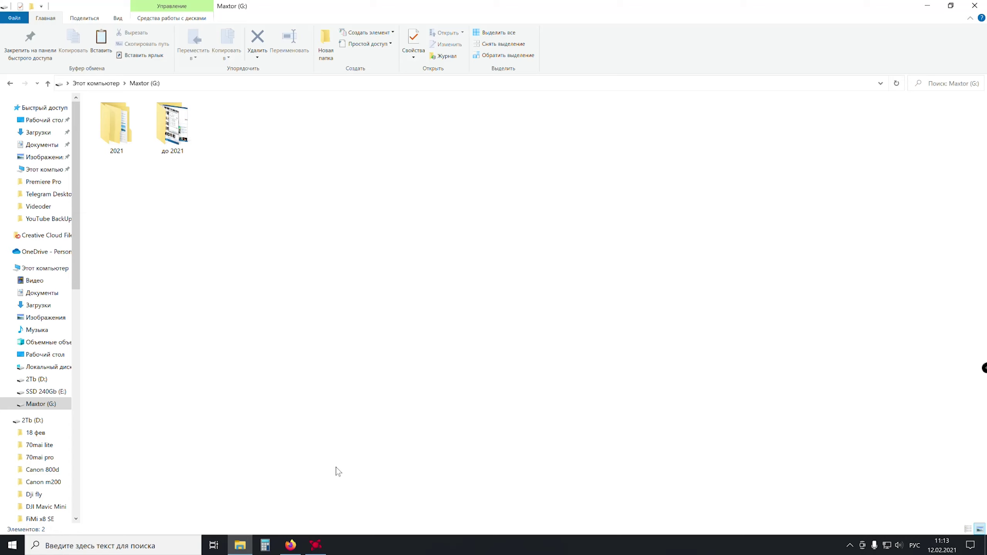
left_click(101, 83)
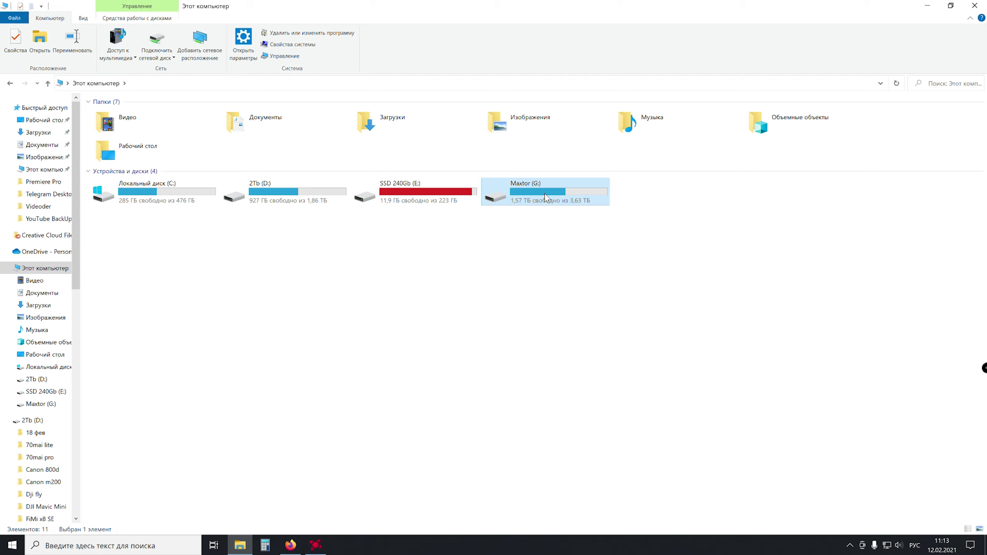
mouse_move(546, 197)
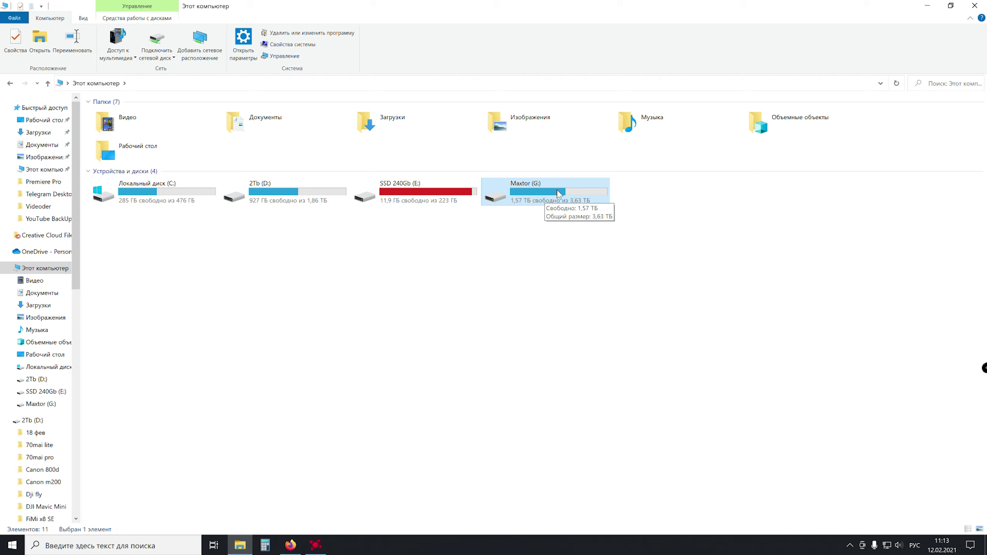
left_click(523, 280)
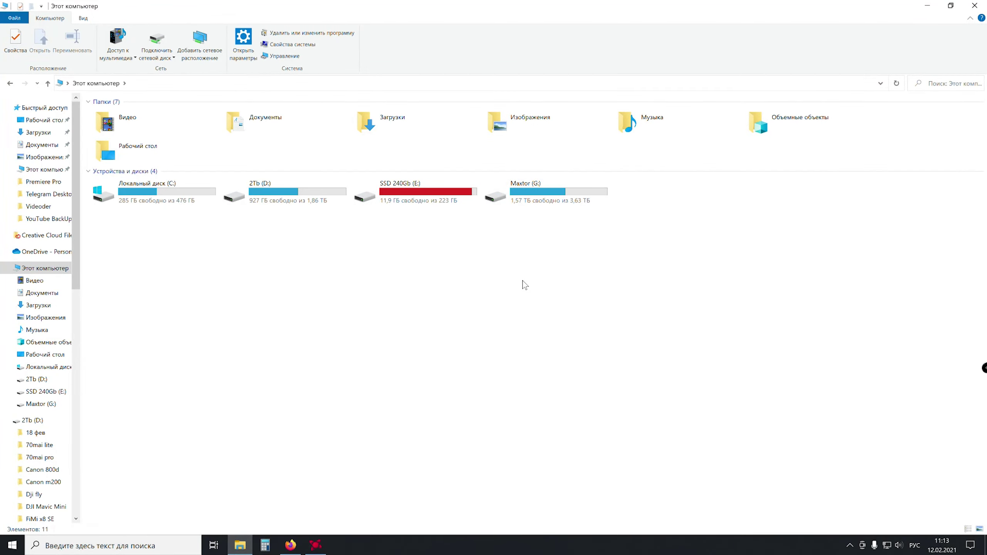
mouse_move(554, 190)
Try to safely eject the "Seagate D3 Station" device that holds the Maxtor (G:) drive
left_click(850, 546)
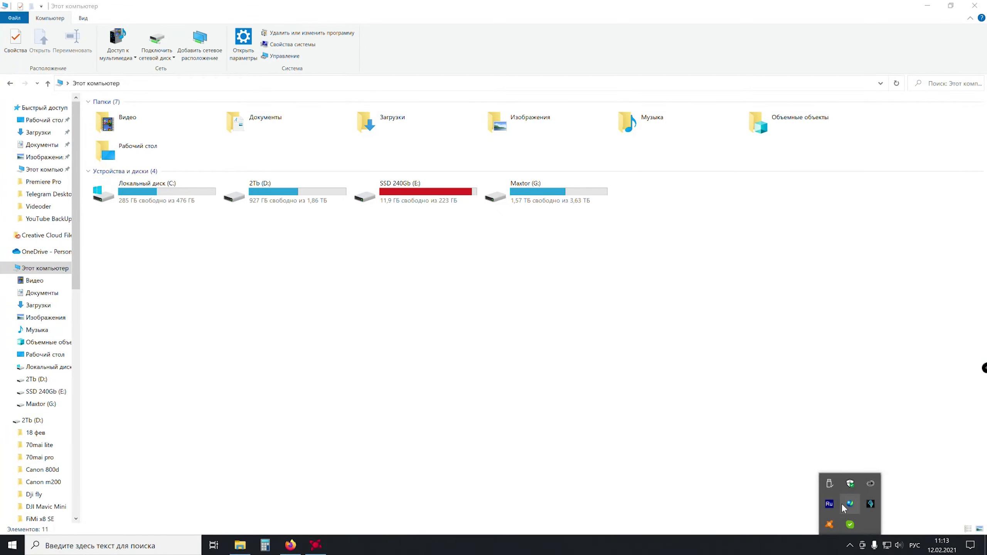
left_click(832, 490)
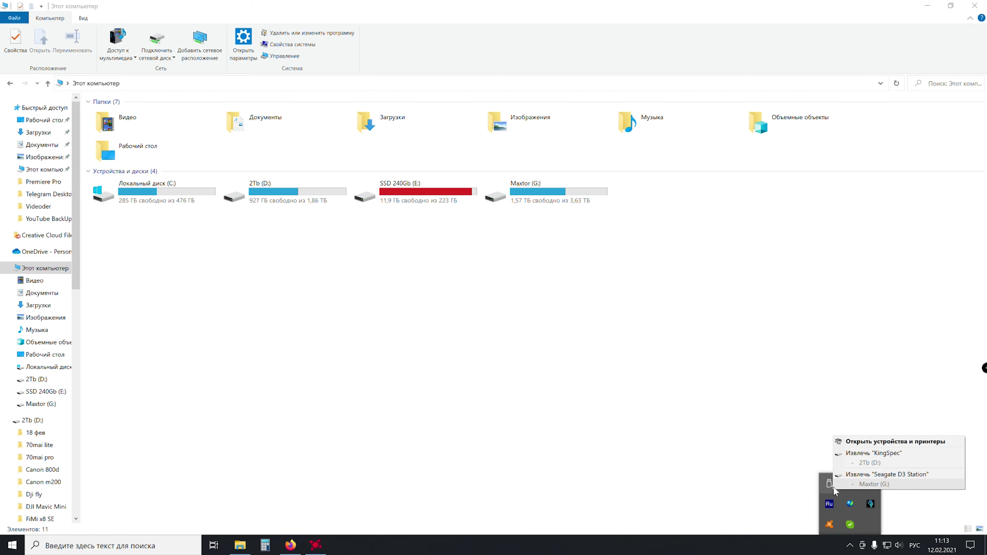
left_click(881, 478)
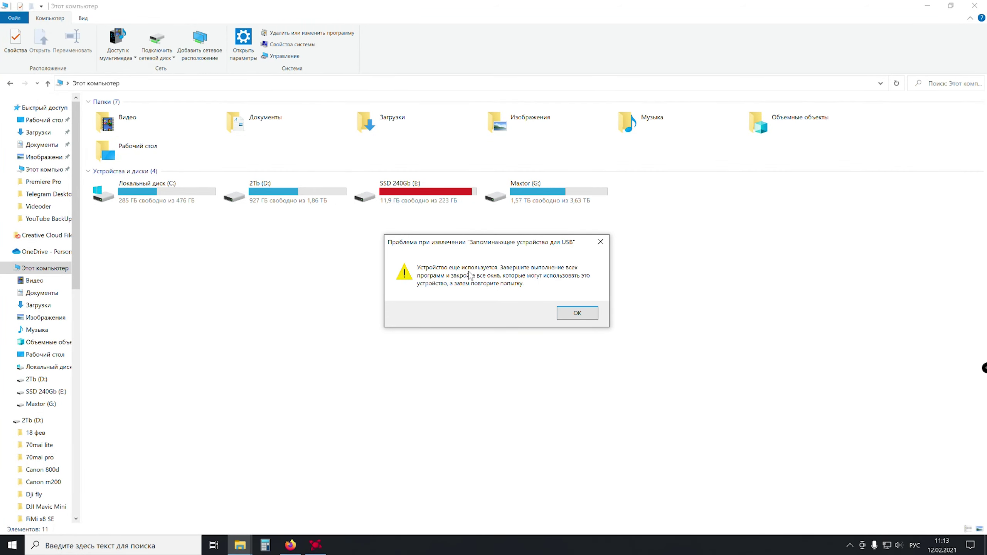